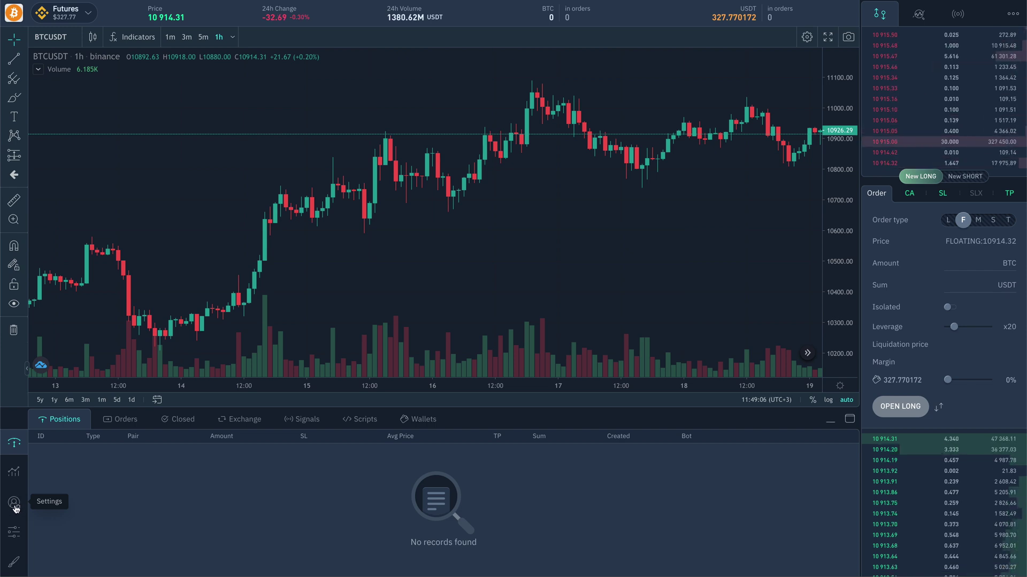
- Show the Take Profit bot settings (Limit, 3 orders at 33,3%) and the order's CA and TP options
left_click(14, 505)
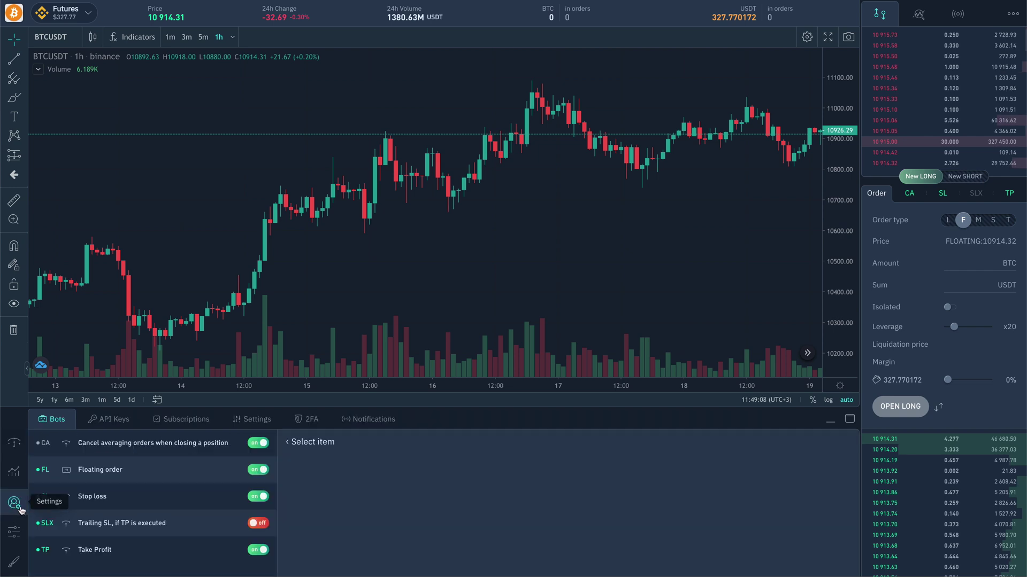
left_click(193, 524)
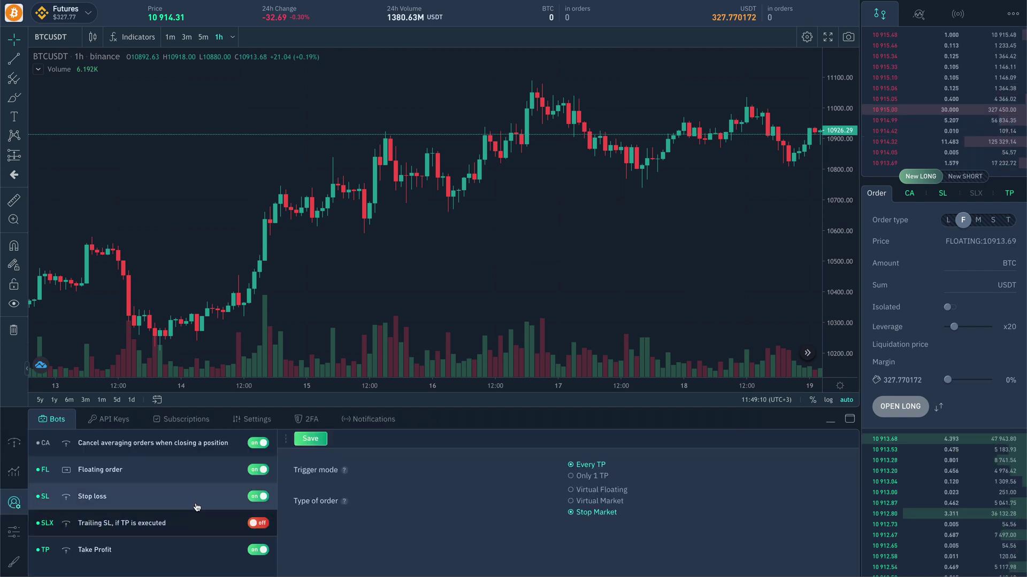
left_click(194, 545)
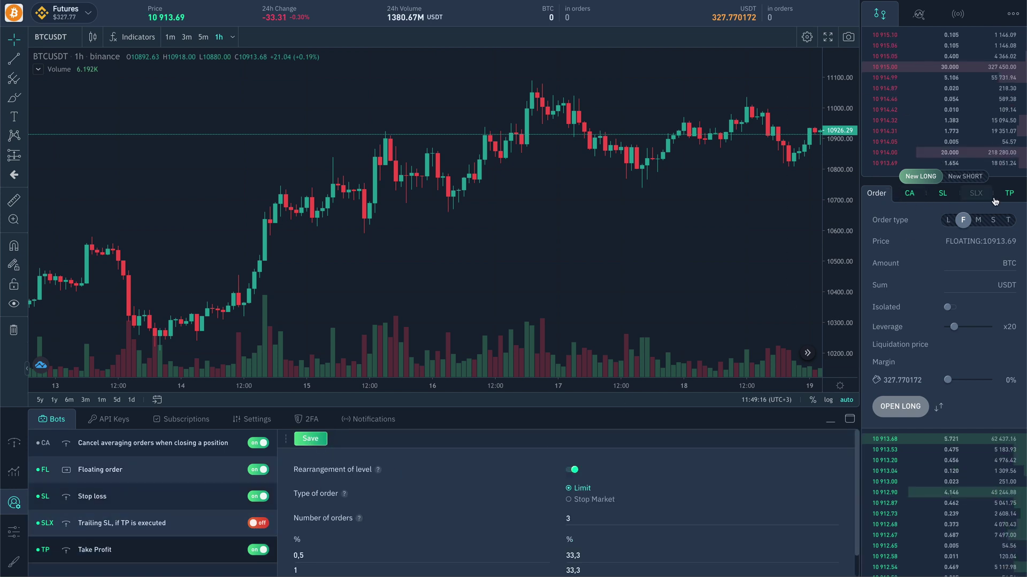
left_click(912, 199)
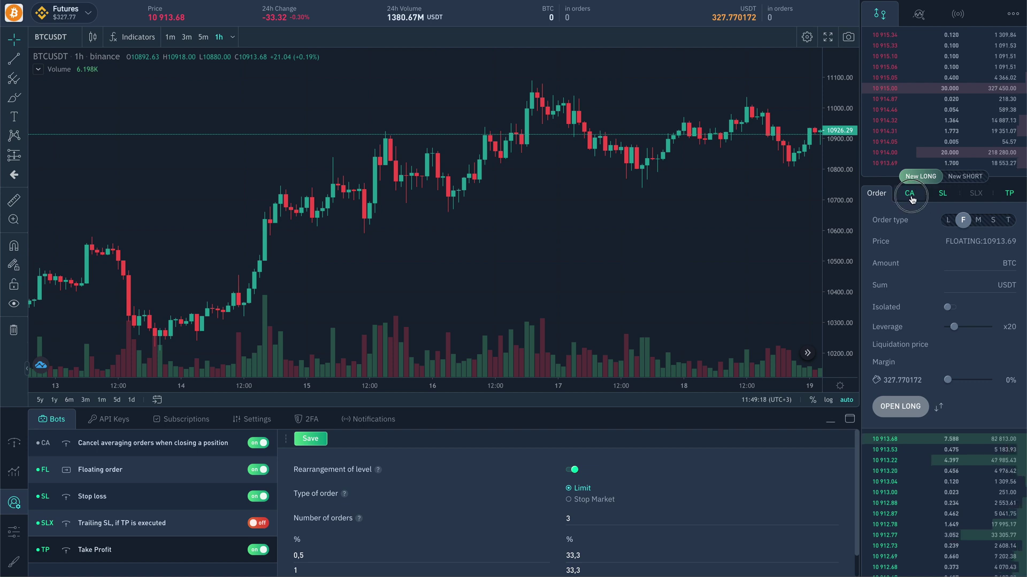
left_click(1005, 197)
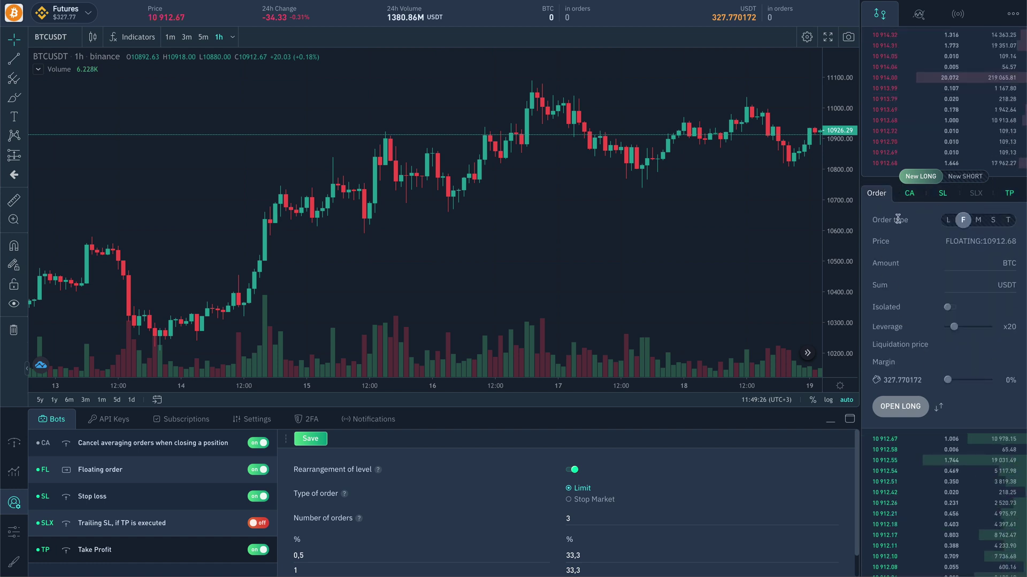
- Turn SLX off for the new order after checking its CA and stop-loss options
left_click(909, 195)
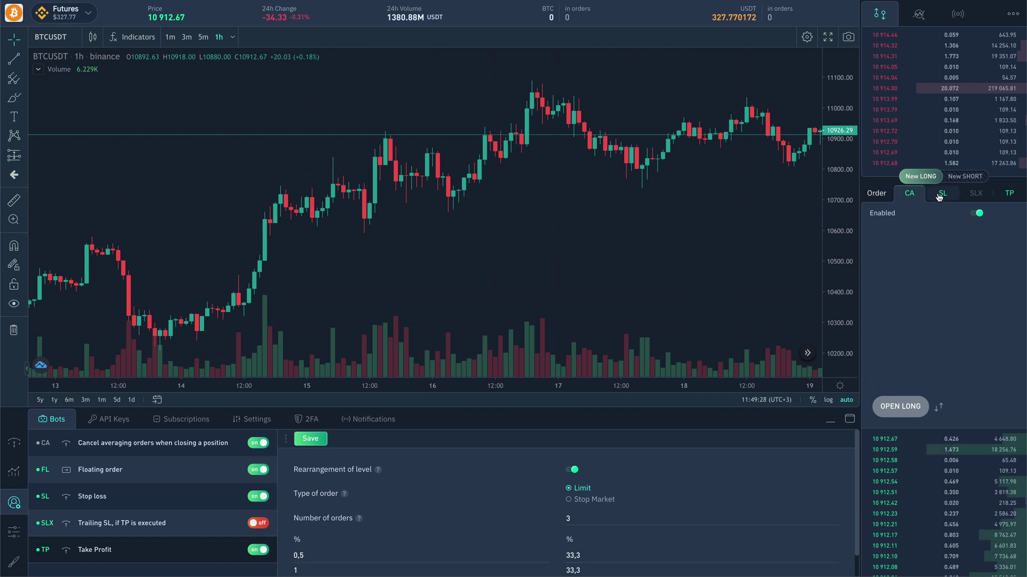
left_click(940, 195)
left_click(974, 195)
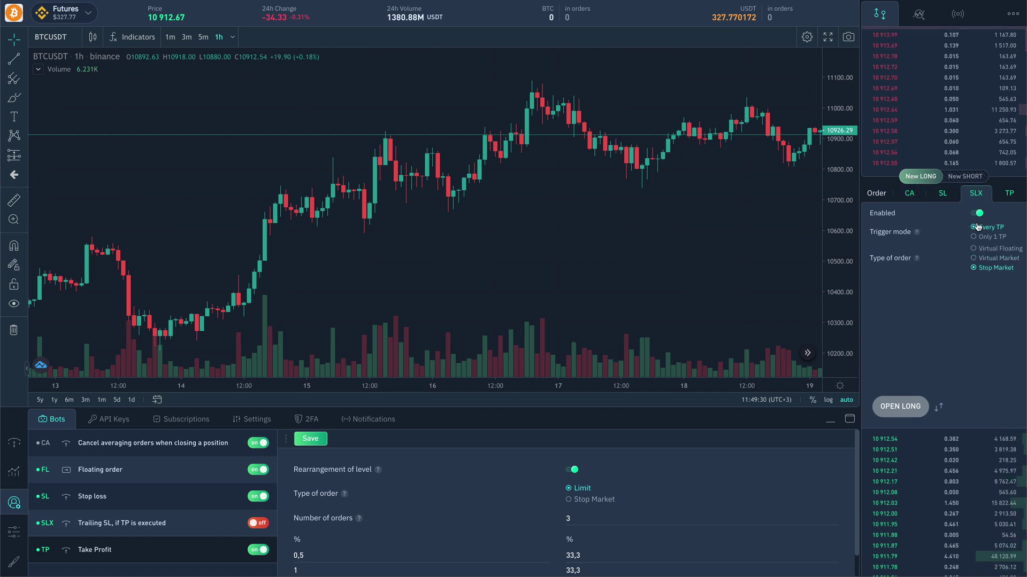
left_click(976, 213)
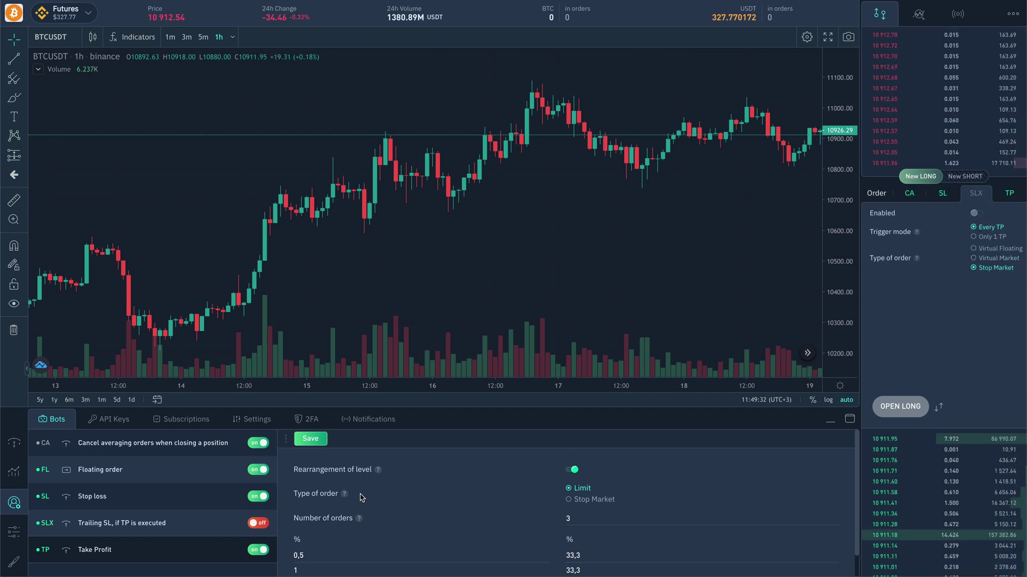
- Show the SLX module's default settings with the ADAUSDT example chart
left_click(201, 532)
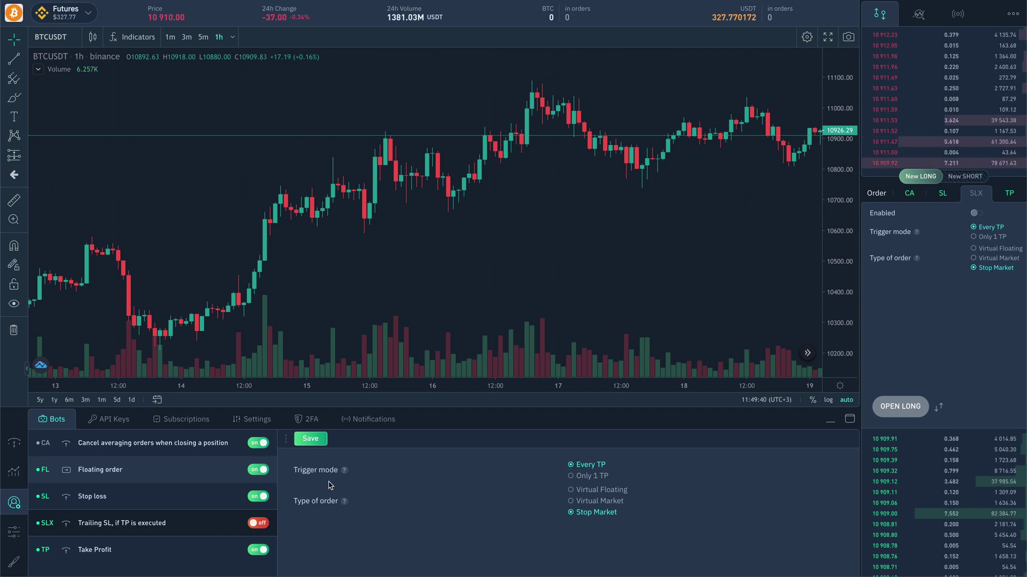
left_click_drag(340, 470, 296, 470)
left_click(296, 470)
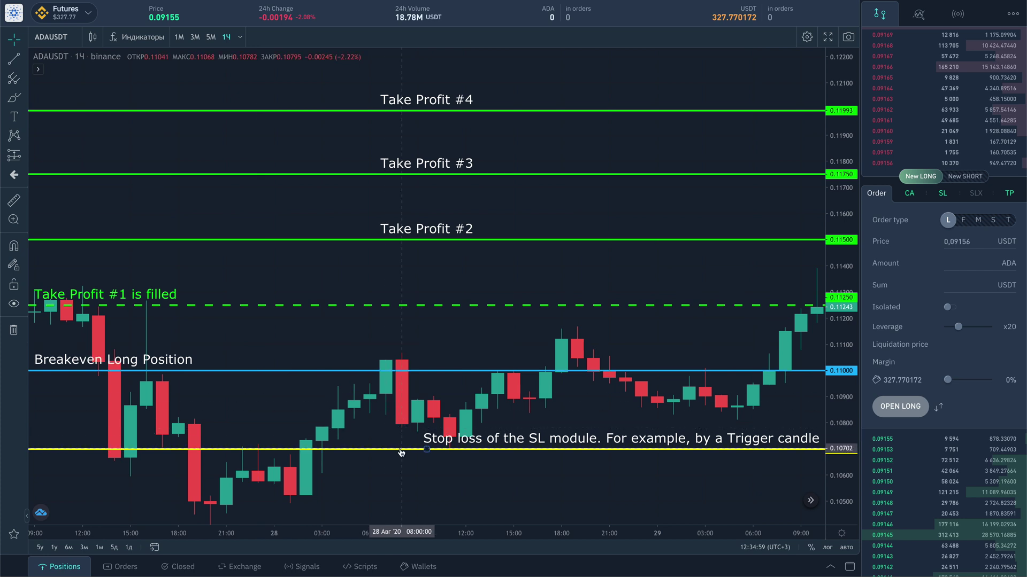
- Raise the ADAUSDT stop-loss line to the breakeven level, about 0.10999
left_click_drag(400, 454, 413, 370)
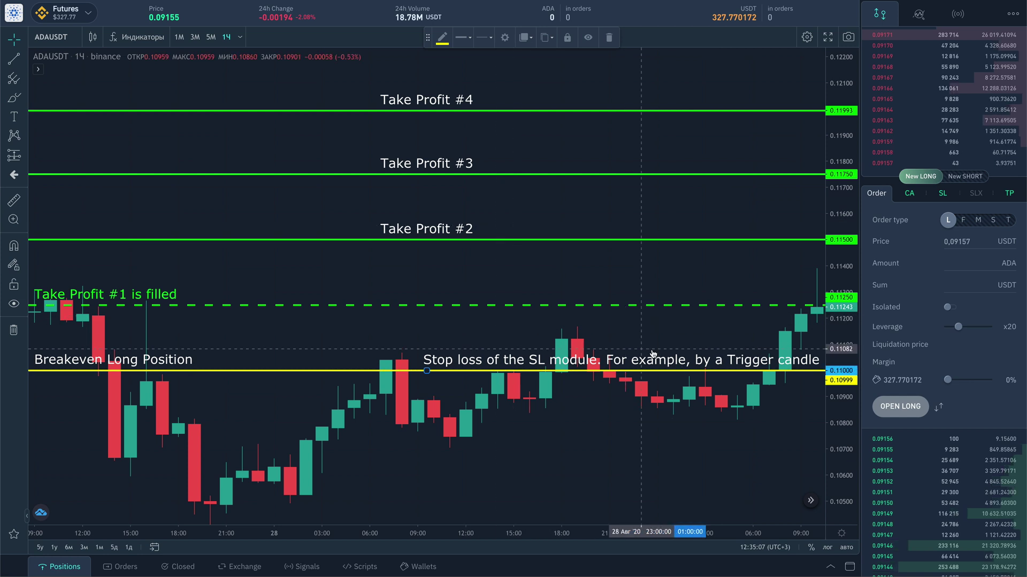
left_click(694, 333)
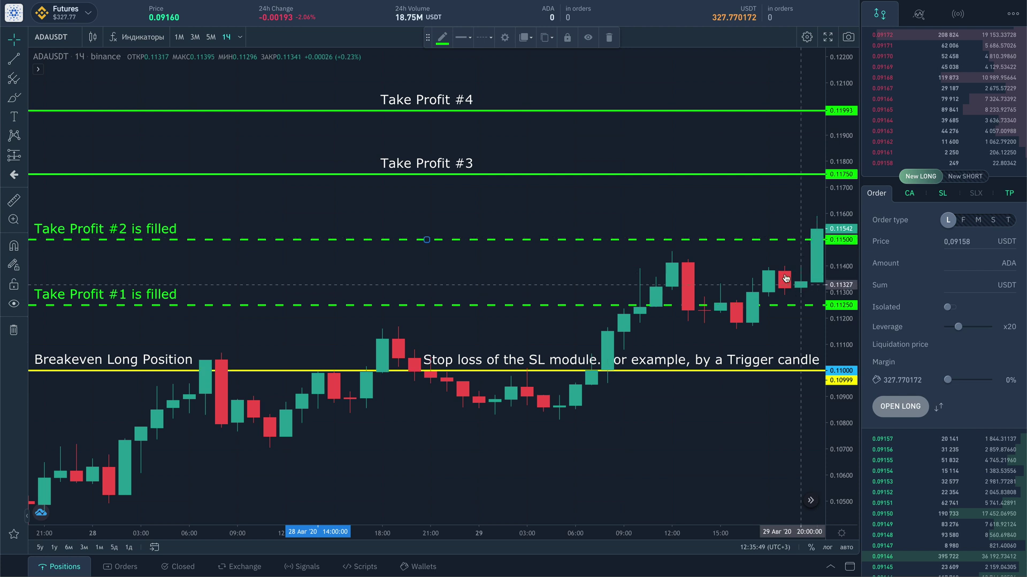
- Move the stop loss above breakeven, then up to the Take Profit #2 level, 0.11500
left_click_drag(713, 371, 713, 307)
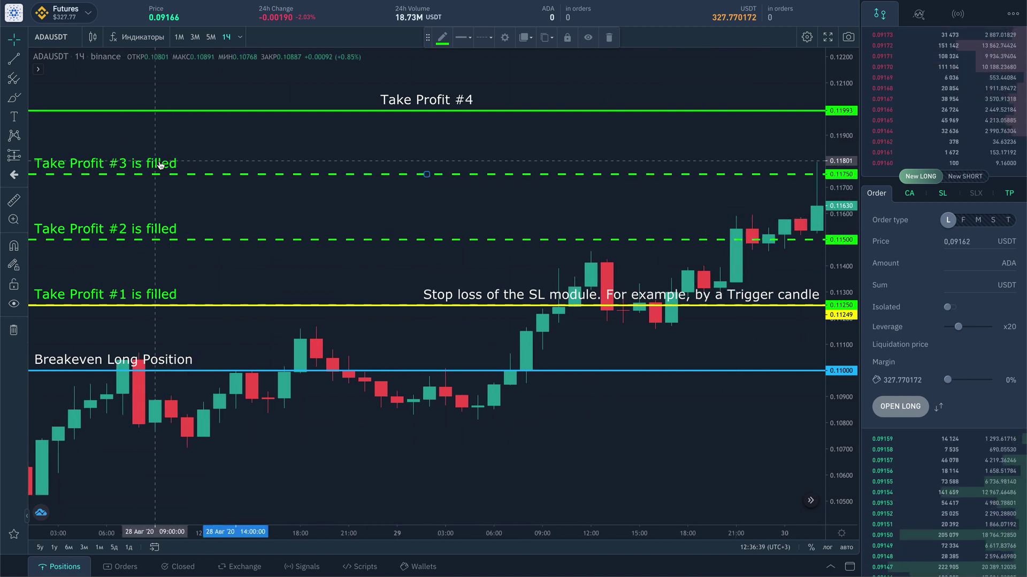
left_click_drag(623, 306, 633, 240)
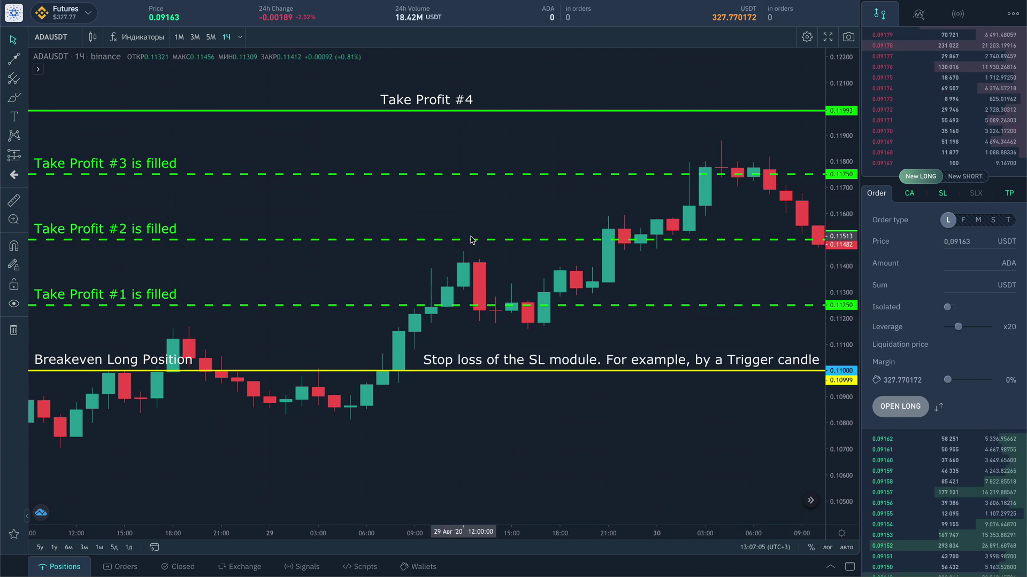
- Measure the price distance upward from the breakeven line with the ruler tool
left_click(13, 202)
left_click(318, 370)
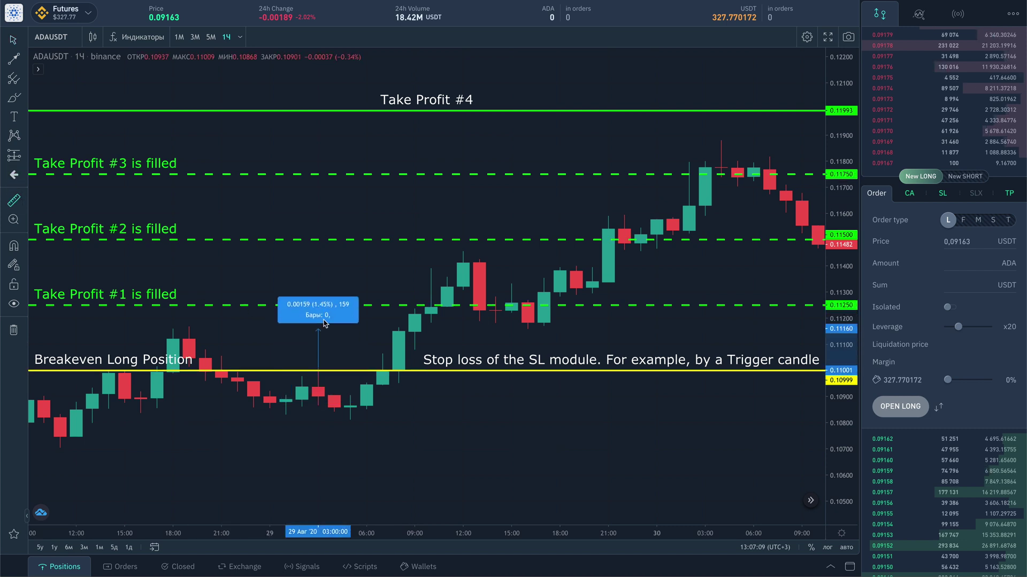
left_click(323, 306)
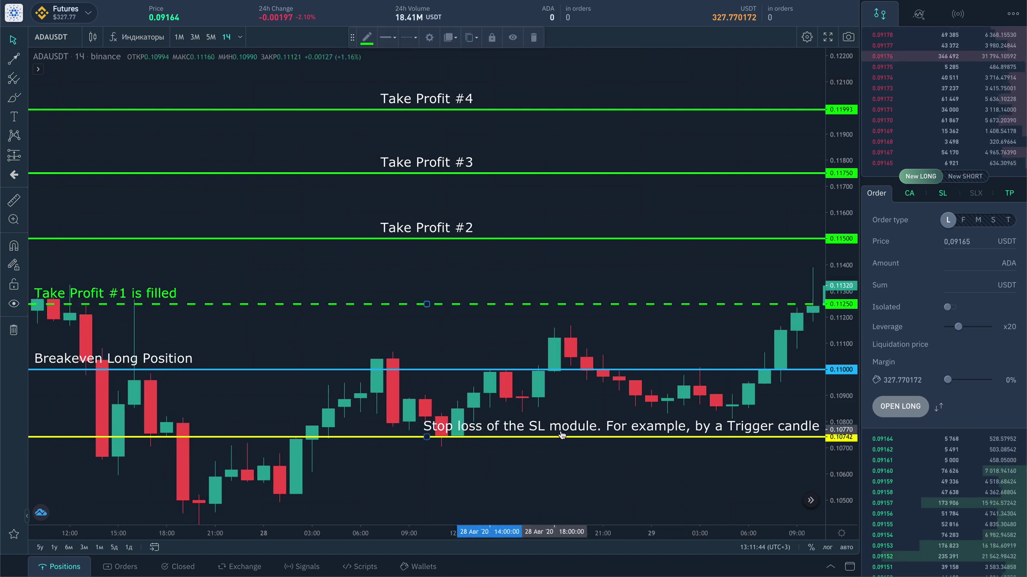
- Raise the stop-loss line on the fresh ADAUSDT example to breakeven
left_click_drag(561, 437, 564, 369)
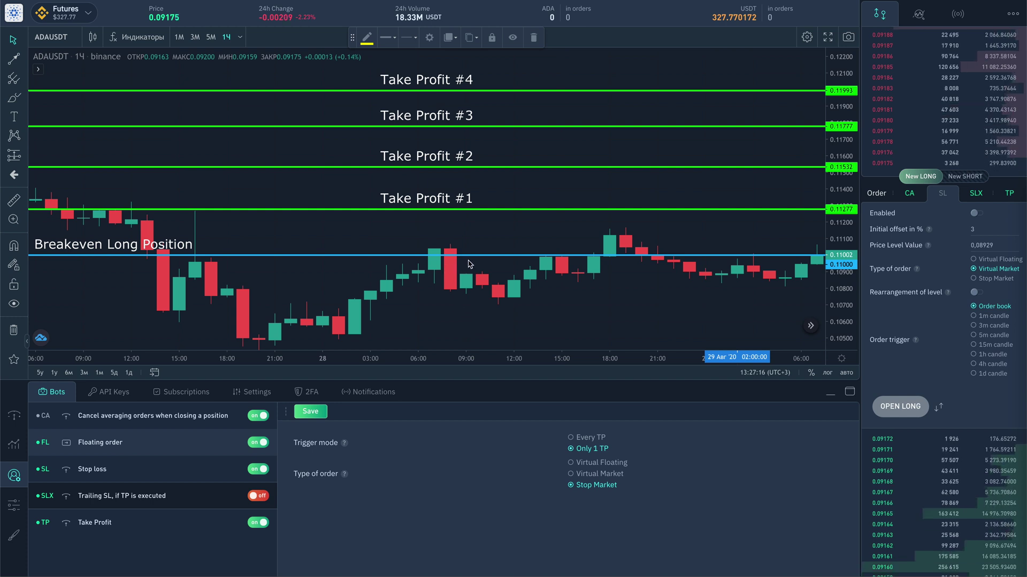
- Check the new order's SLX options, then go back to its stop-loss options
left_click(977, 198)
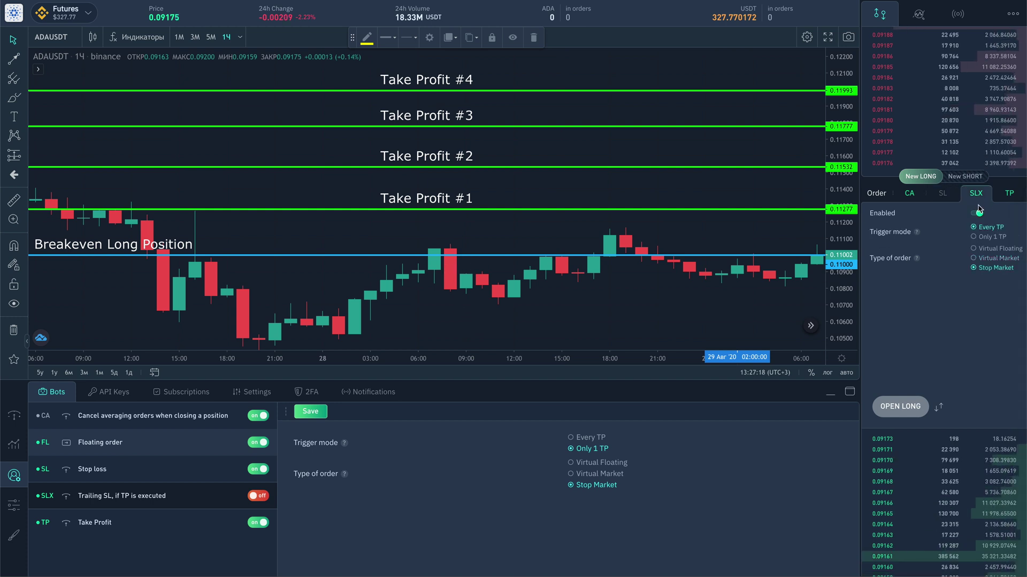
left_click(945, 197)
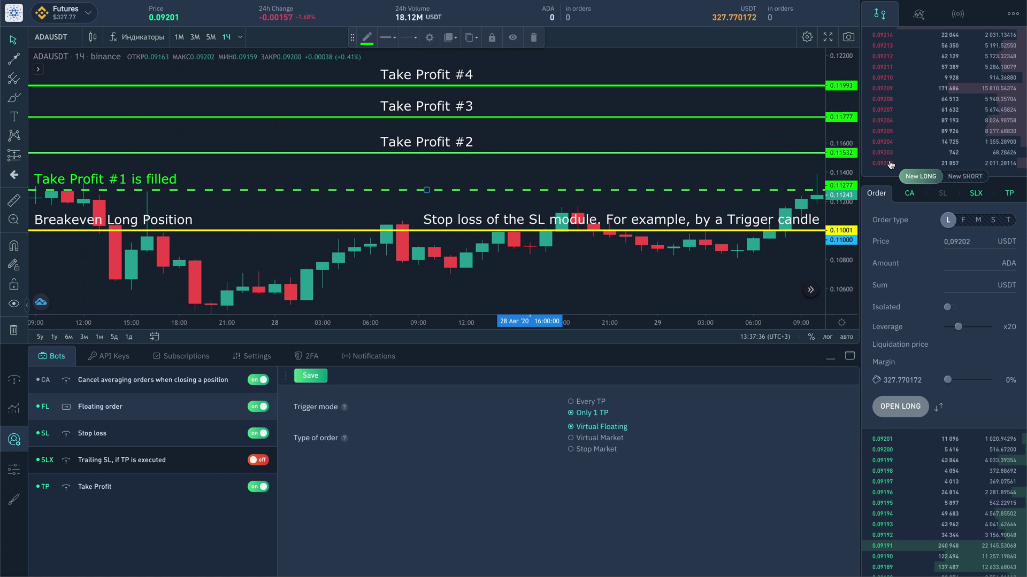
- Set the SLX module's order type to Stop Market after checking the Floating order module
left_click(135, 418)
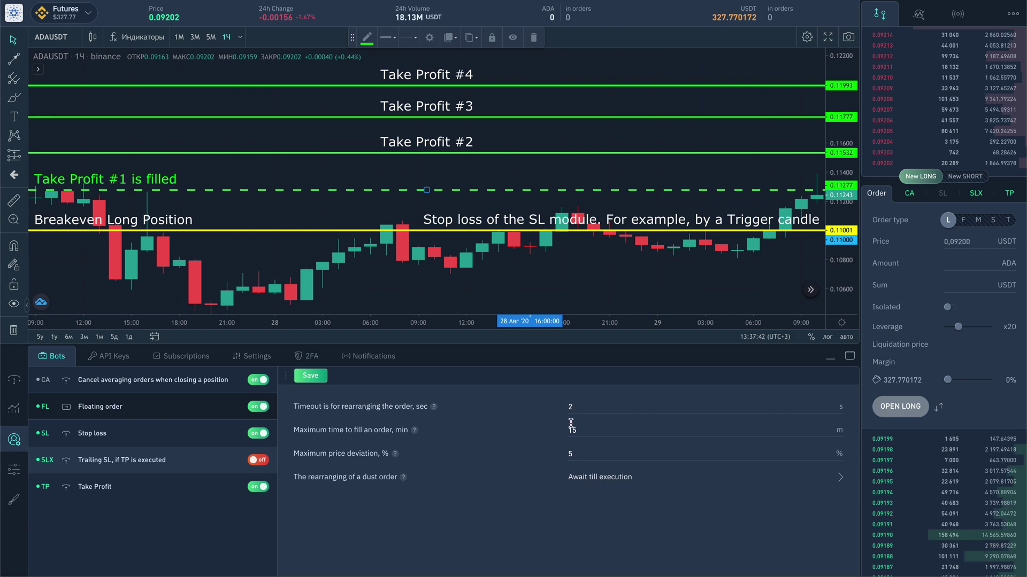
left_click(191, 464)
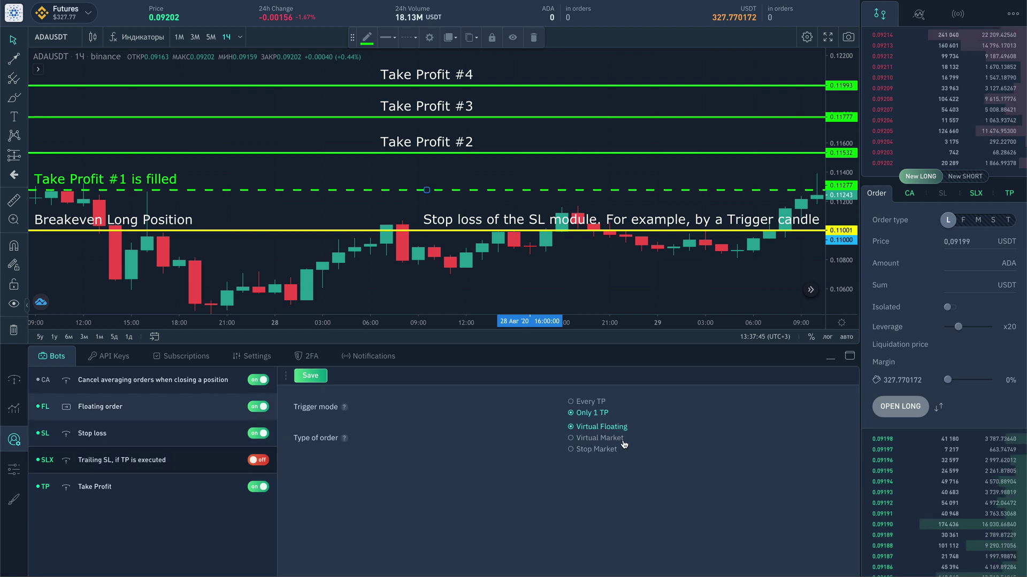
left_click(589, 440)
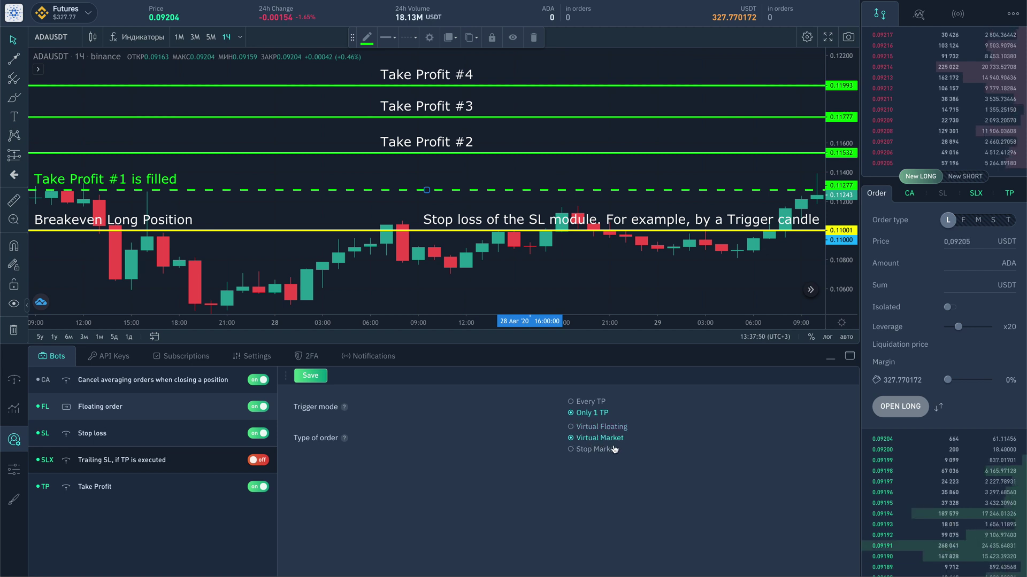
left_click(600, 453)
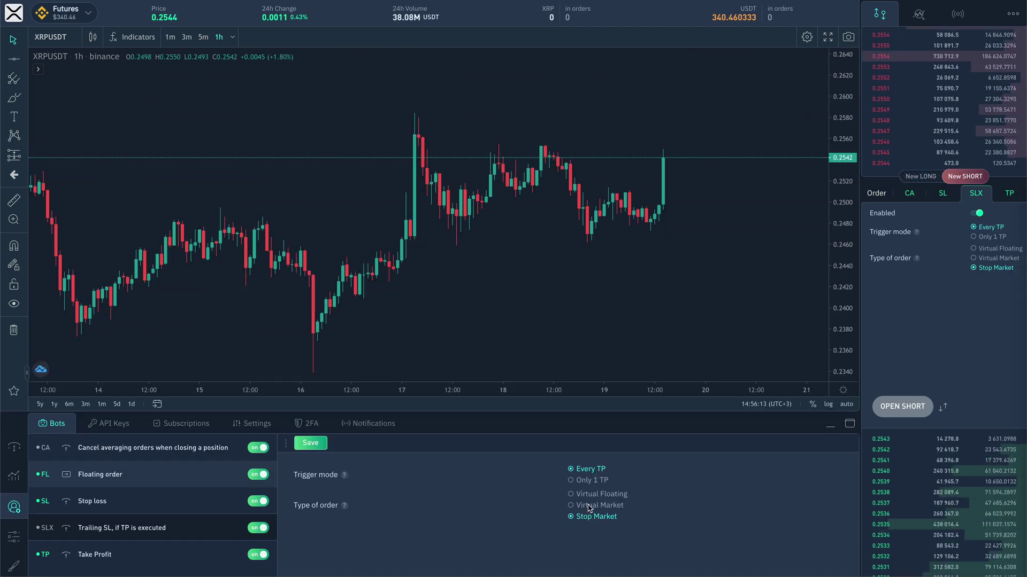
- Save the SLX module with Virtual Floating as its order type and switch it on
left_click(595, 499)
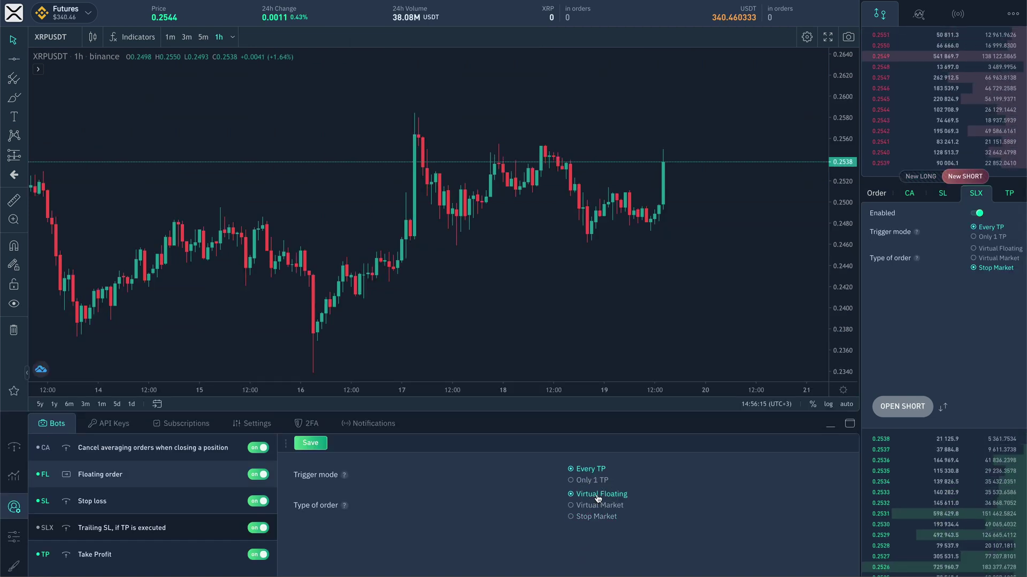
left_click(321, 443)
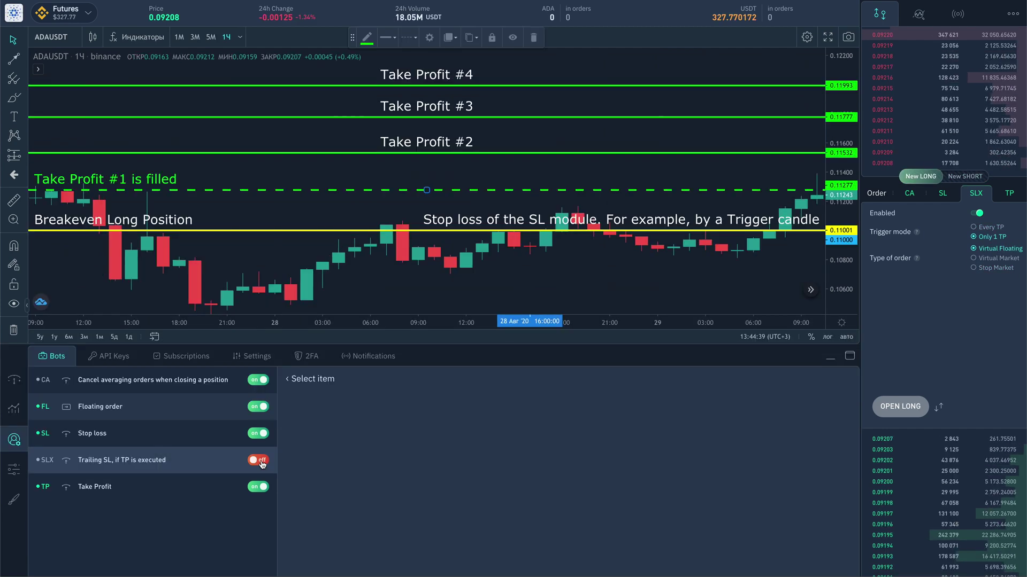
left_click(259, 461)
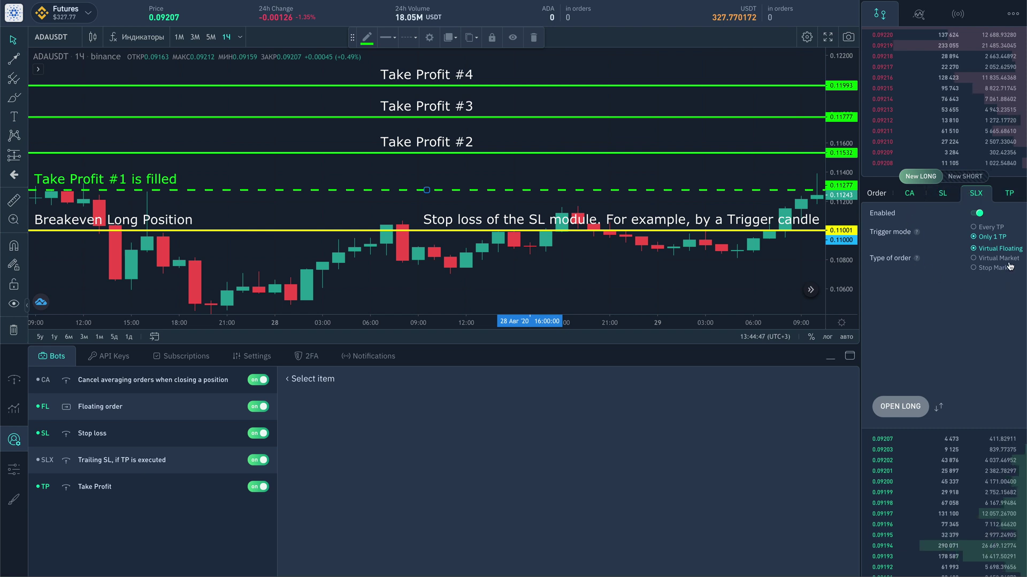
- Set the new order's SLX type to Stop Market and review its SL and TP options
left_click(216, 460)
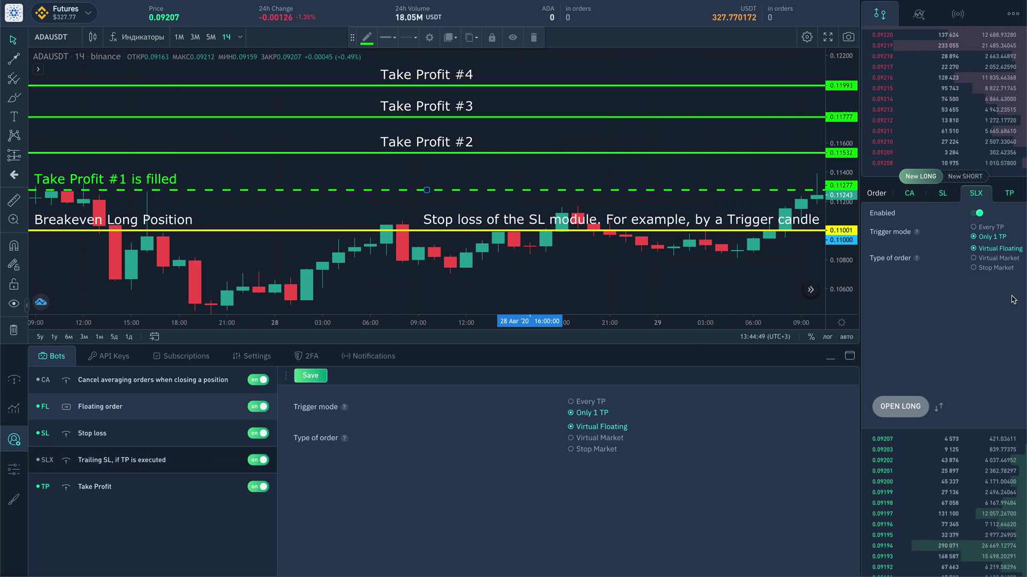
left_click(994, 267)
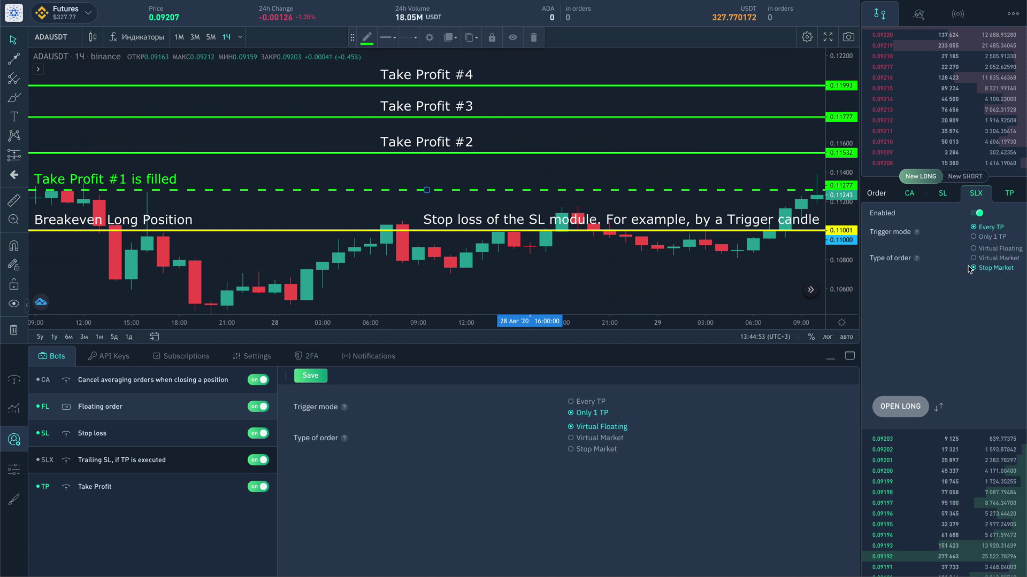
left_click(944, 202)
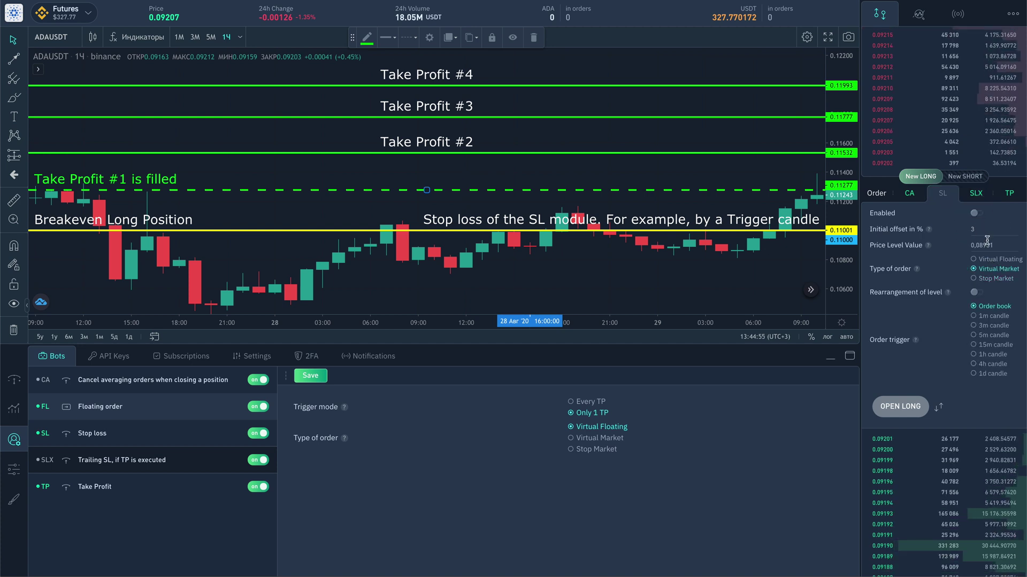
left_click(1009, 195)
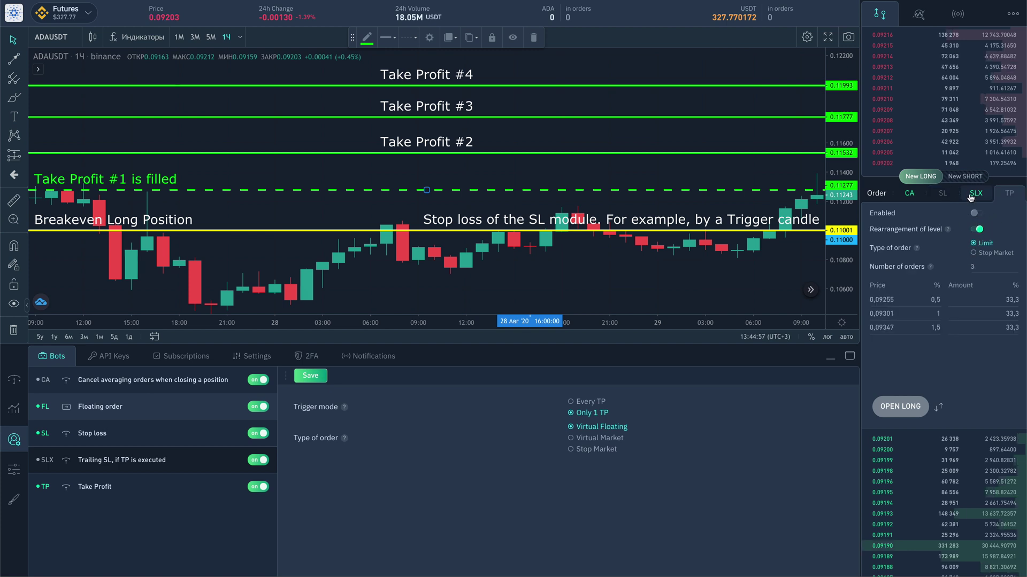
left_click(976, 193)
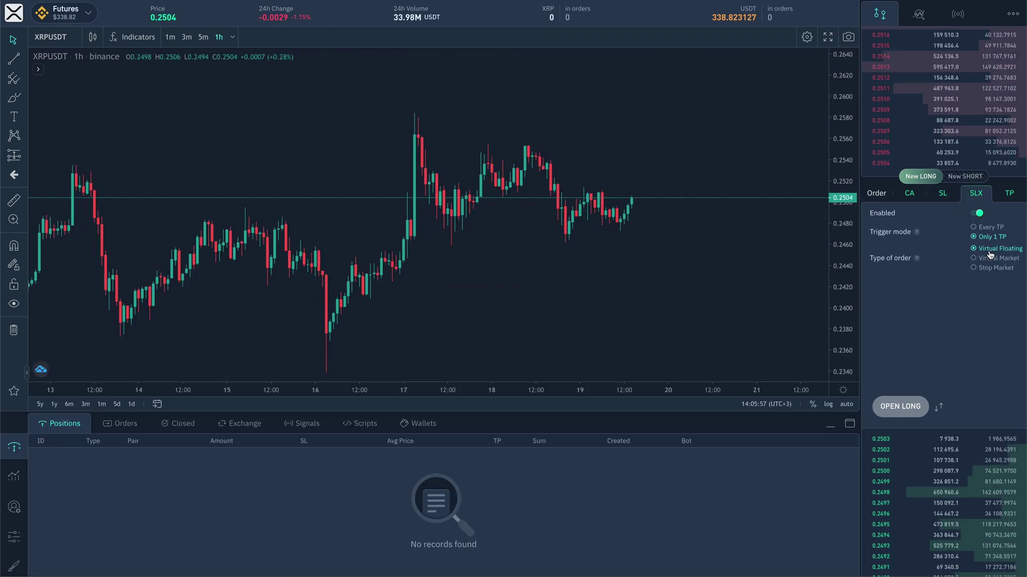
- Set this XRP long's SLX type to Virtual Market, review its take-profit count, and keep Amount 1
left_click(985, 259)
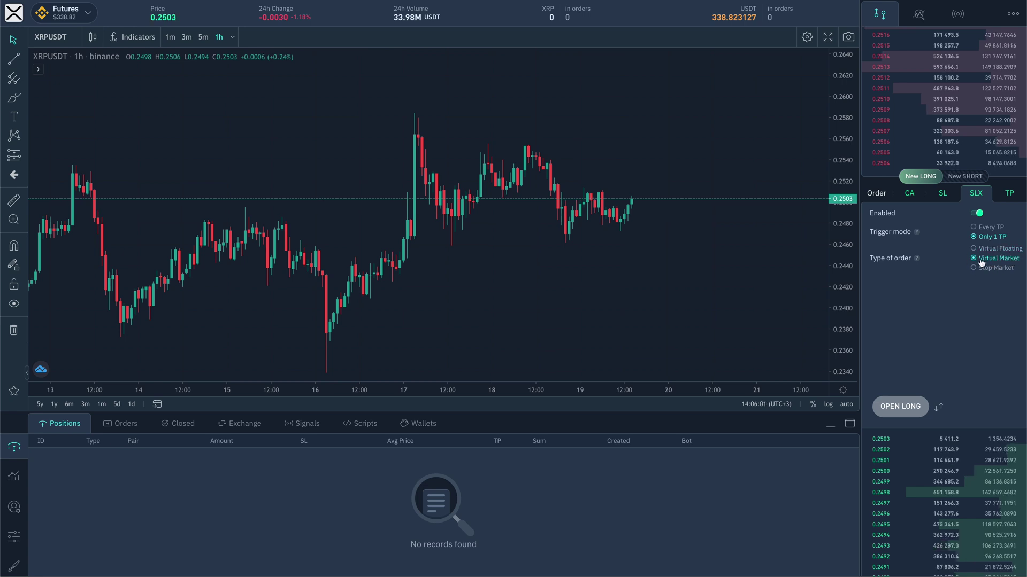
left_click(1007, 197)
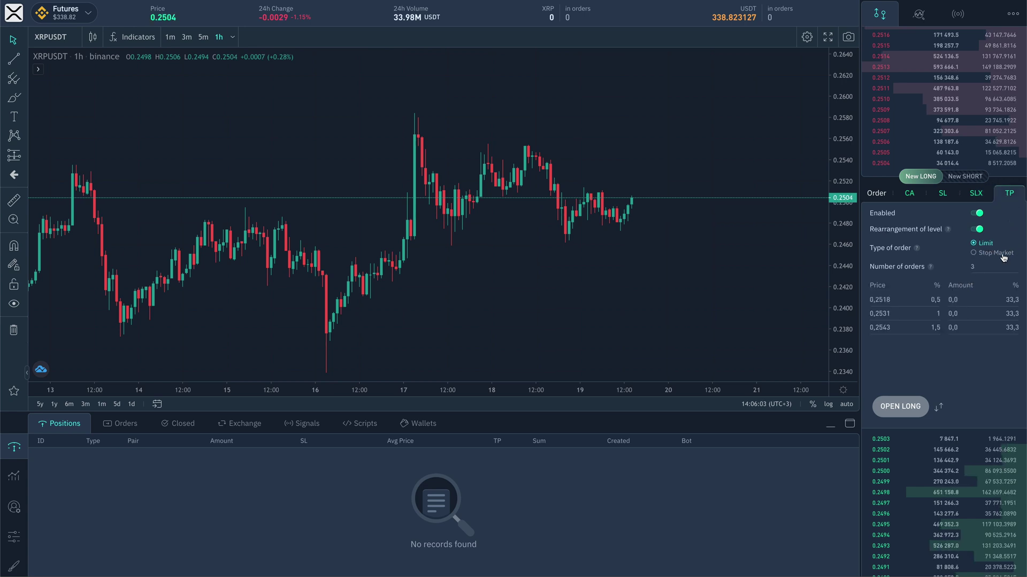
left_click(939, 267)
left_click(876, 194)
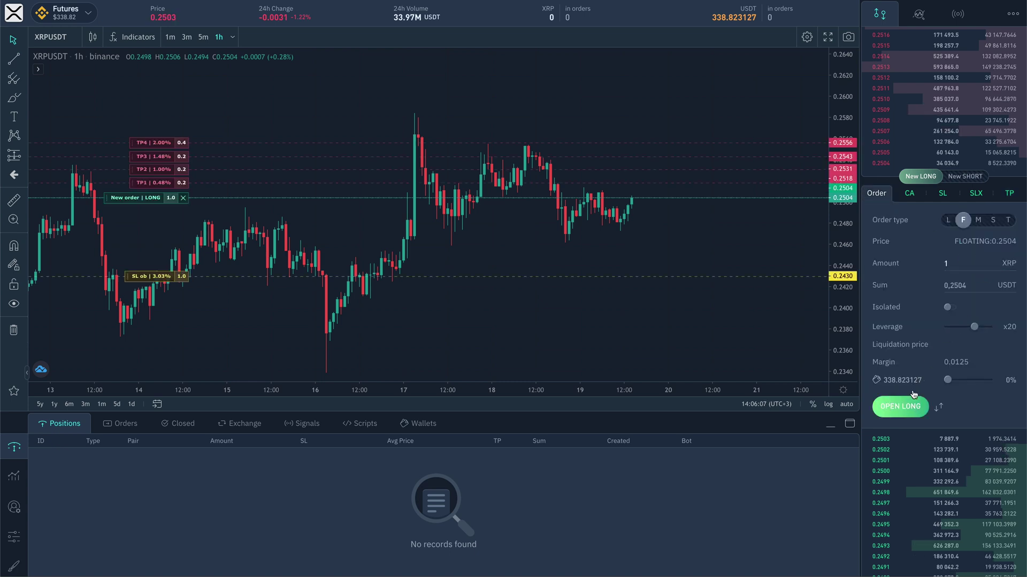
- Open a 1 XRP long at 0.2506 and a 1 XRP short at 0.2502
left_click(963, 181)
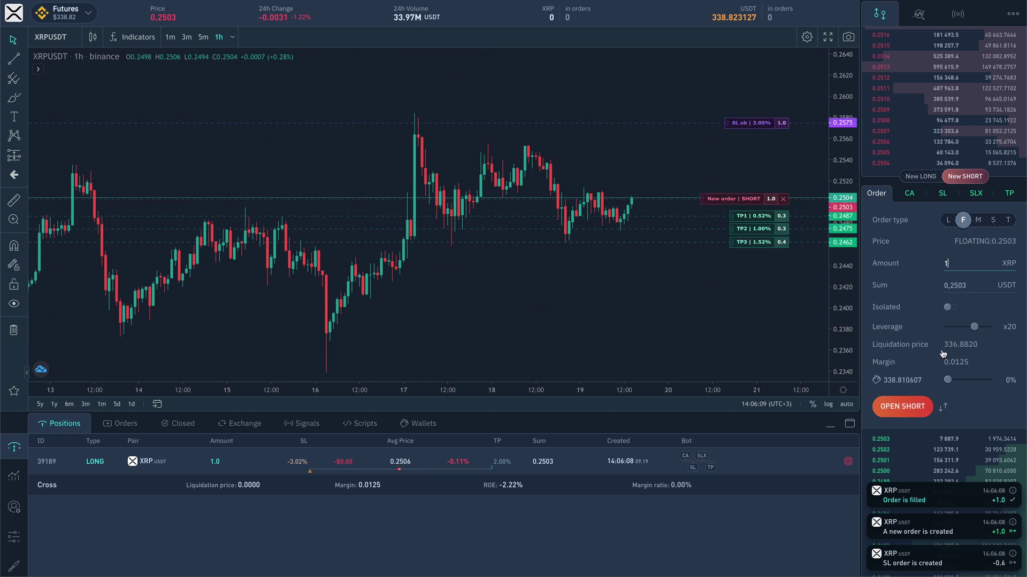
left_click(912, 407)
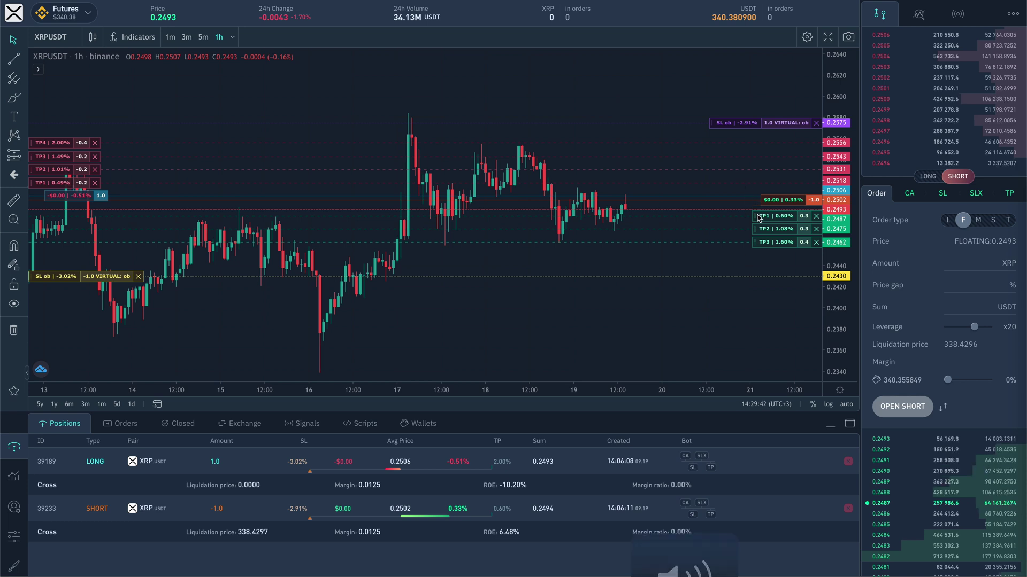
- Fill the short's TP1 at market, reducing it to -0.7 XRP with the stop trailed to 0.13%
mouse_move(758, 215)
left_mouse_down()
mouse_move(762, 205)
mouse_move(768, 214)
left_mouse_up()
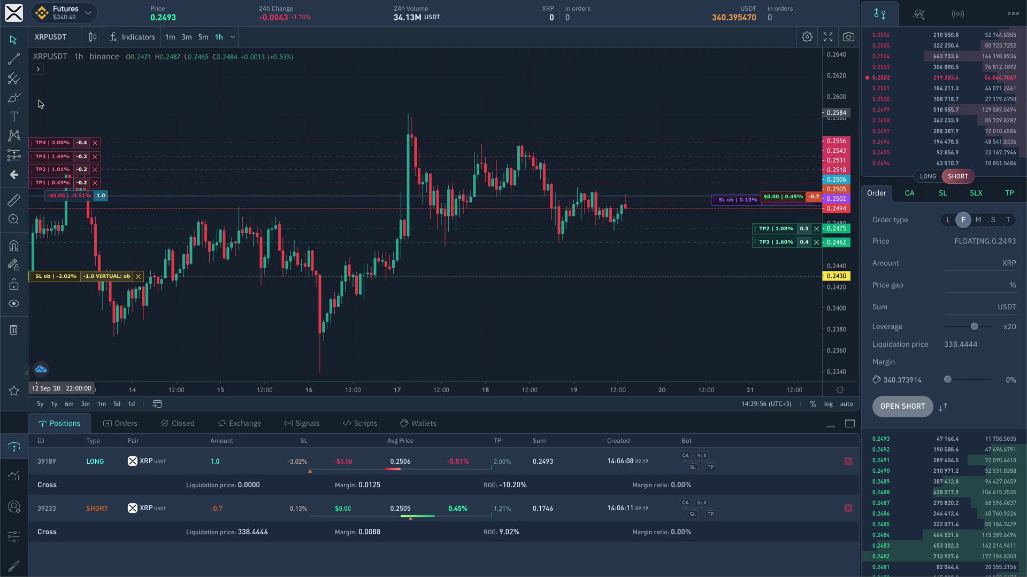
left_click(26, 61)
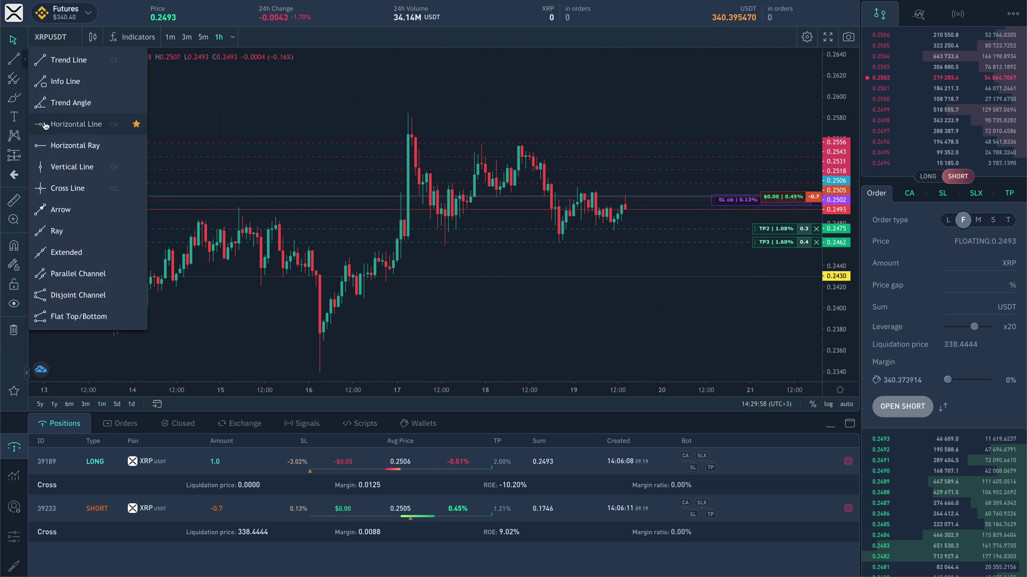
- Draw a horizontal line on the XRPUSDT chart at 0.2475, level with the short's TP2
left_click(75, 124)
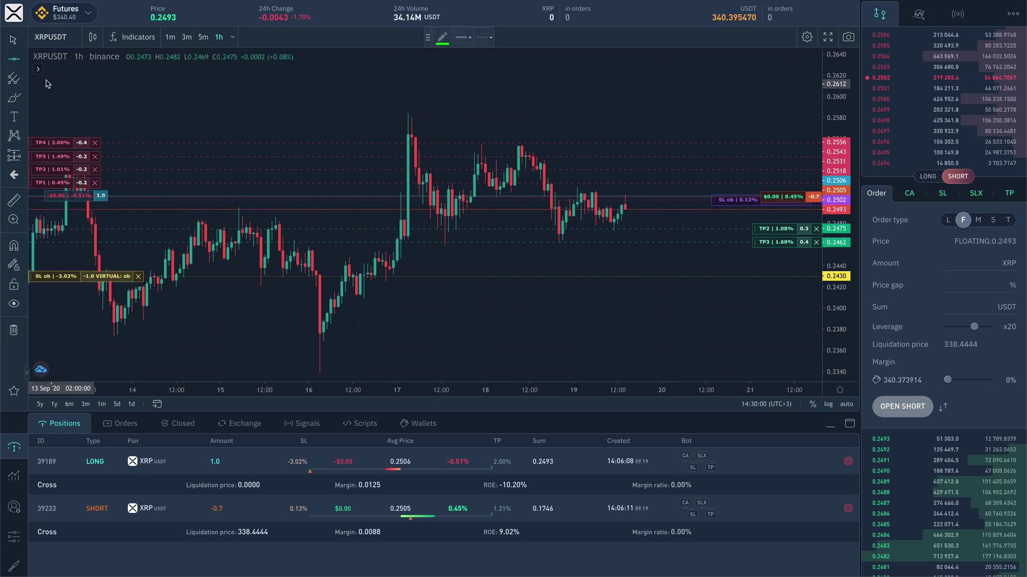
left_click(676, 214)
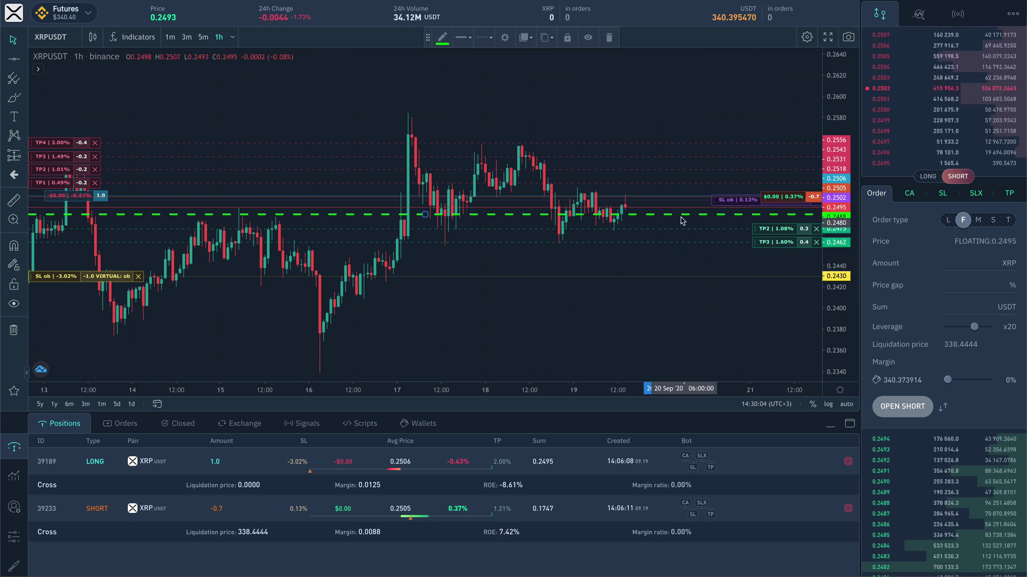
left_click_drag(671, 215, 670, 230)
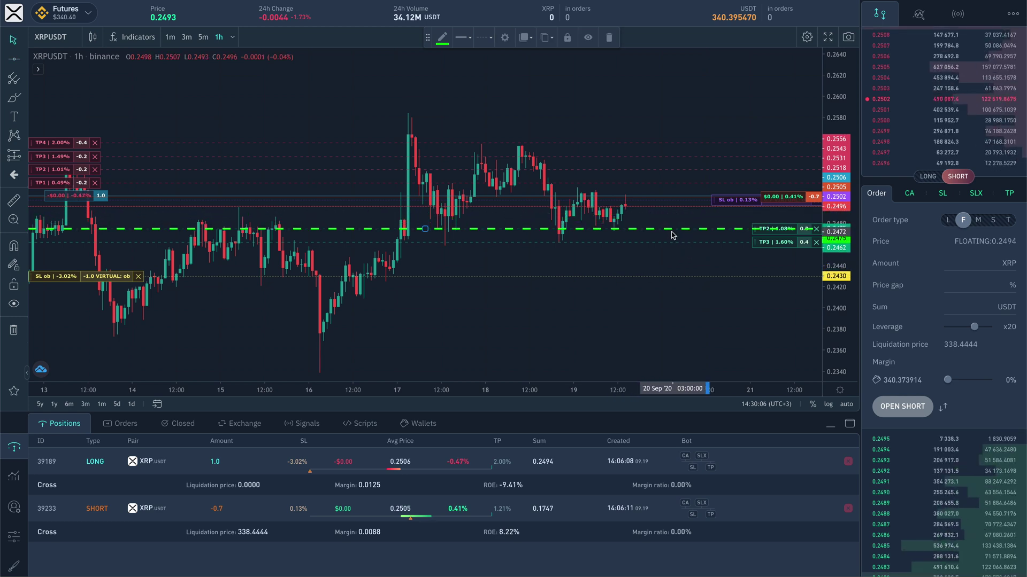